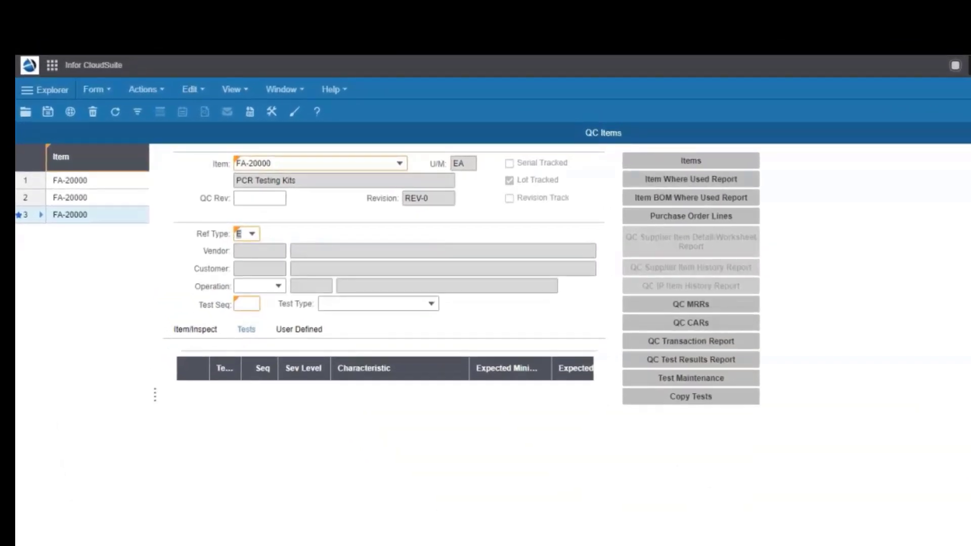
# Review the Ref Type options for item FA-20000 and select its second QC record.
pyautogui.click(252, 233)
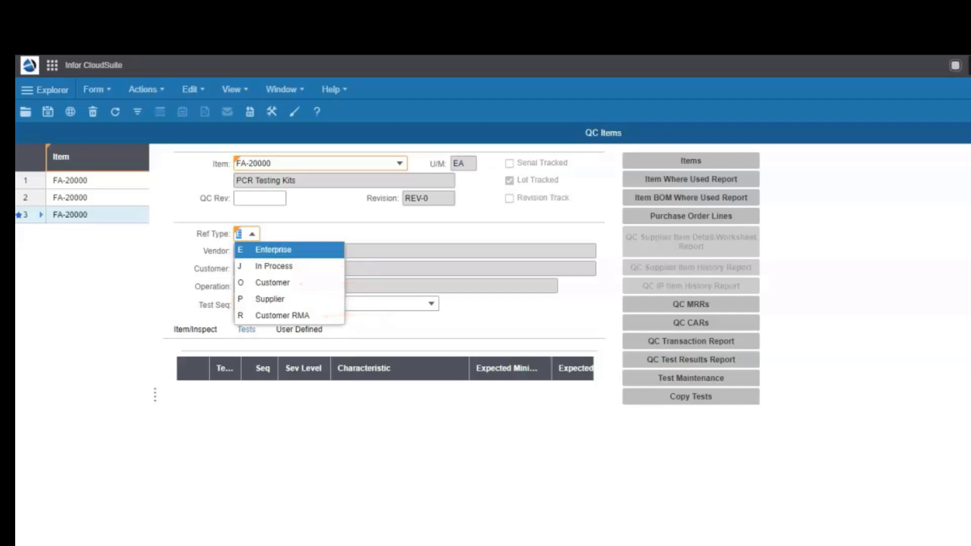
pyautogui.press('Escape')
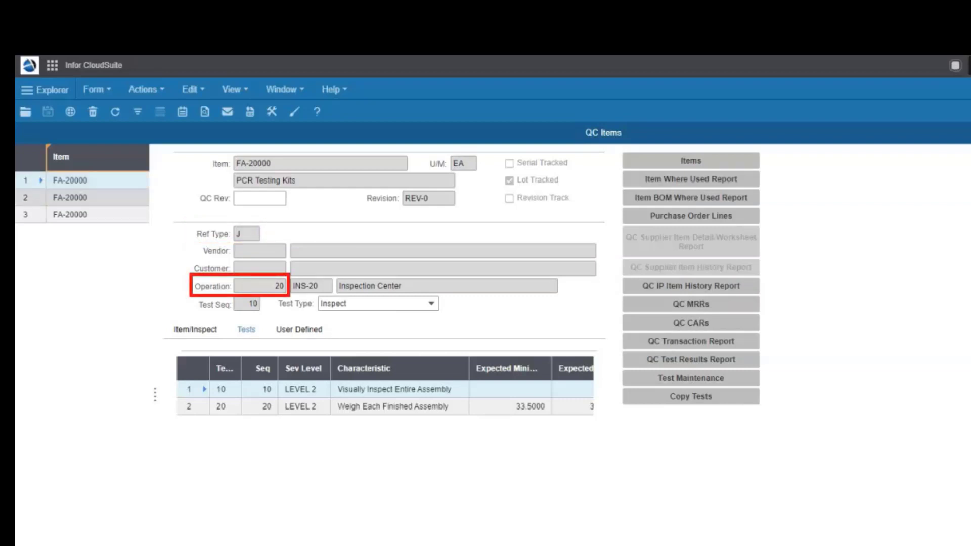
pyautogui.click(97, 197)
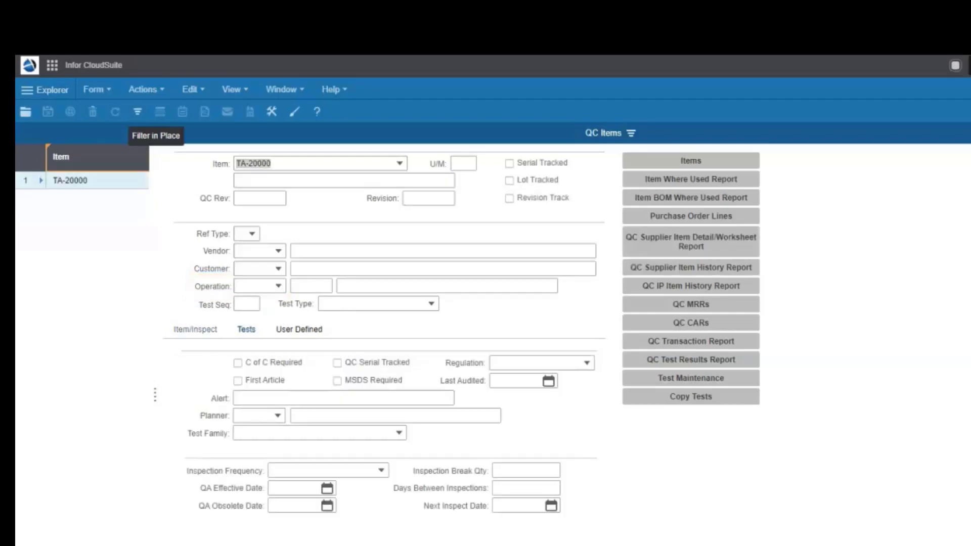
# Retrieve the QC item records for TA-20000 and select the second record.
pyautogui.click(137, 111)
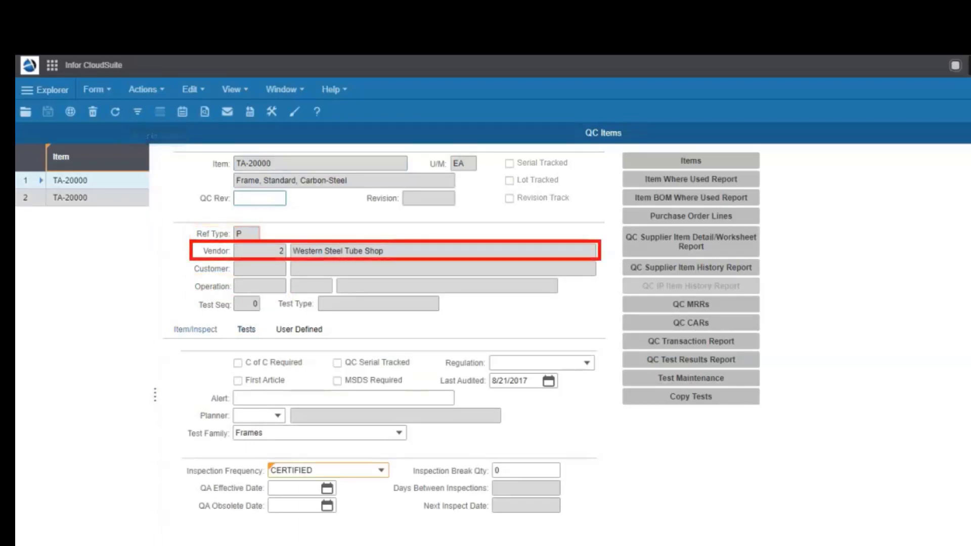
pyautogui.click(70, 198)
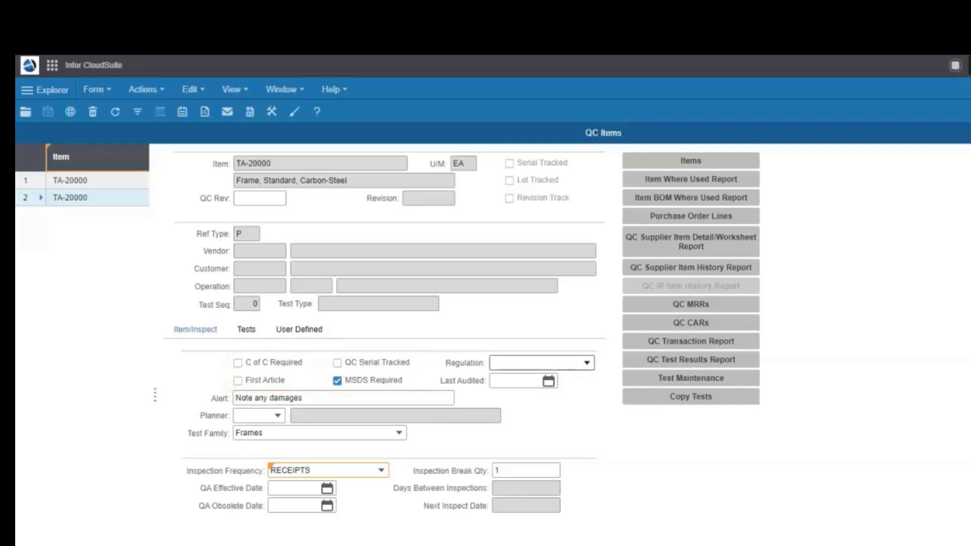
# Review the available Regulation, Test Family and Inspection Frequency options for the second TA-20000 record without changing them.
pyautogui.click(587, 363)
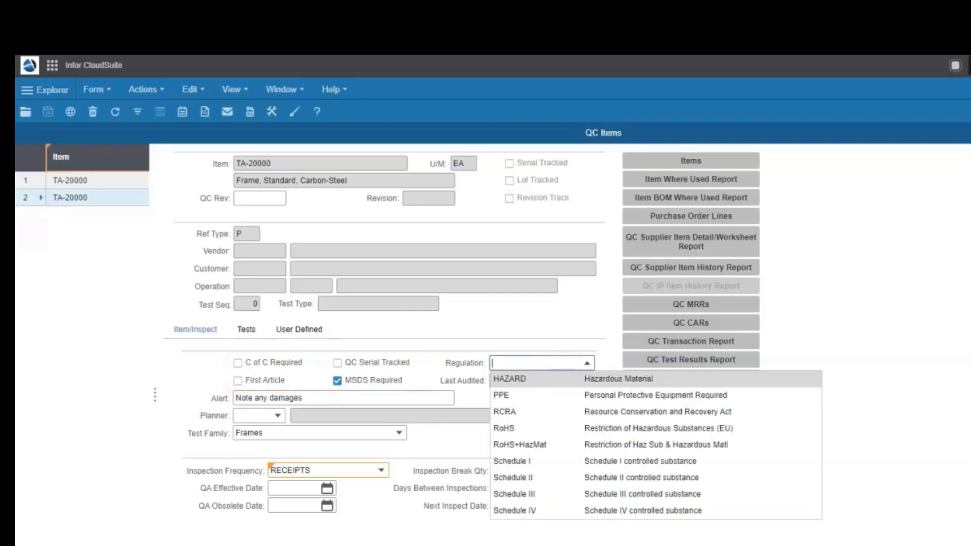
pyautogui.press('Escape')
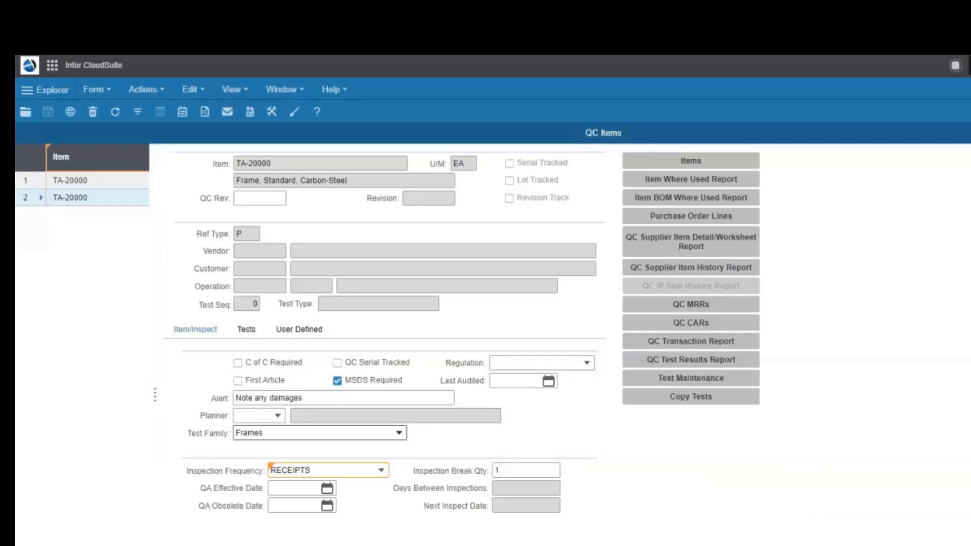
pyautogui.click(400, 433)
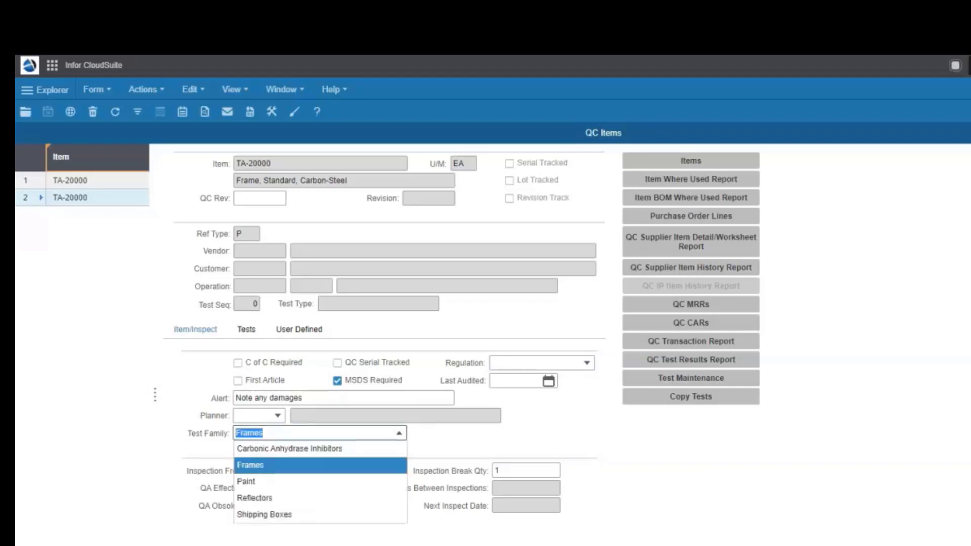
pyautogui.press('Escape')
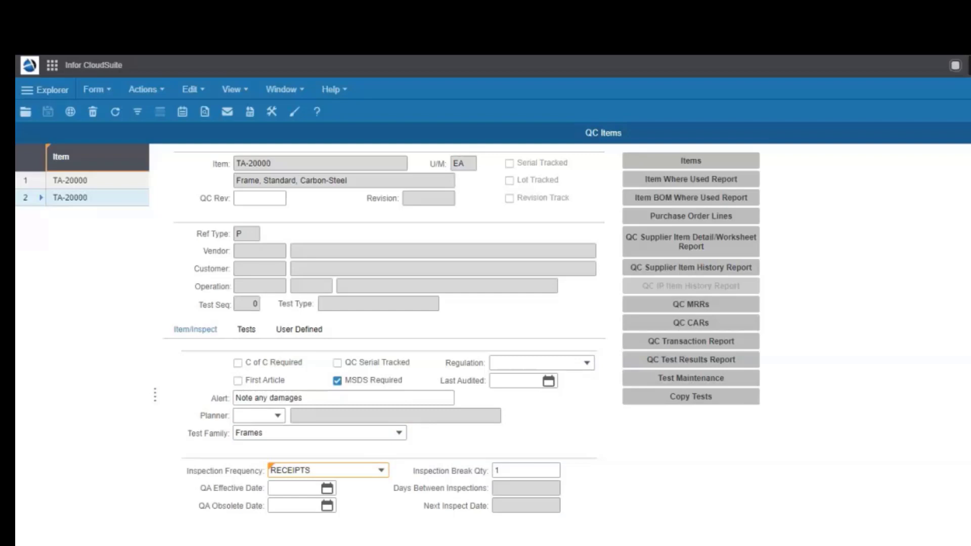
pyautogui.click(382, 470)
pyautogui.press('Down')
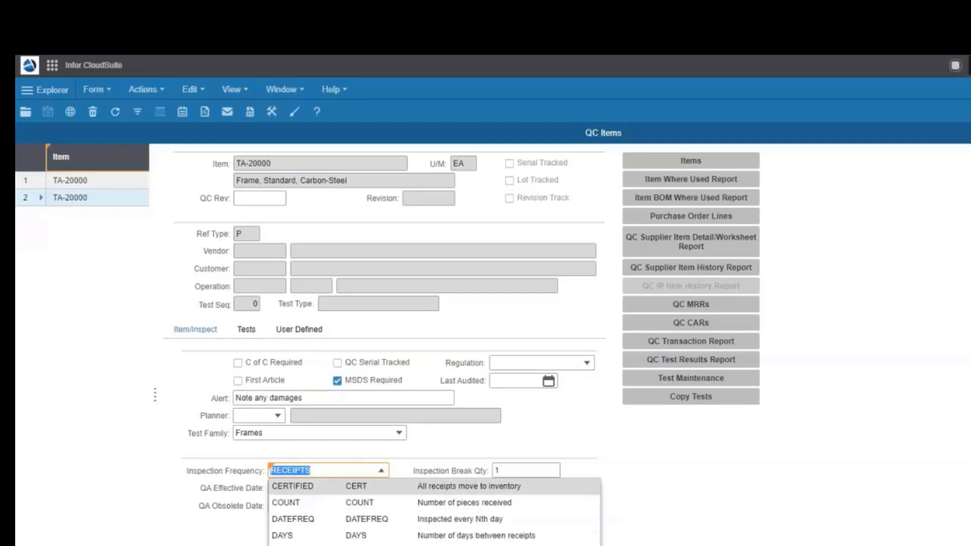
pyautogui.press('Up')
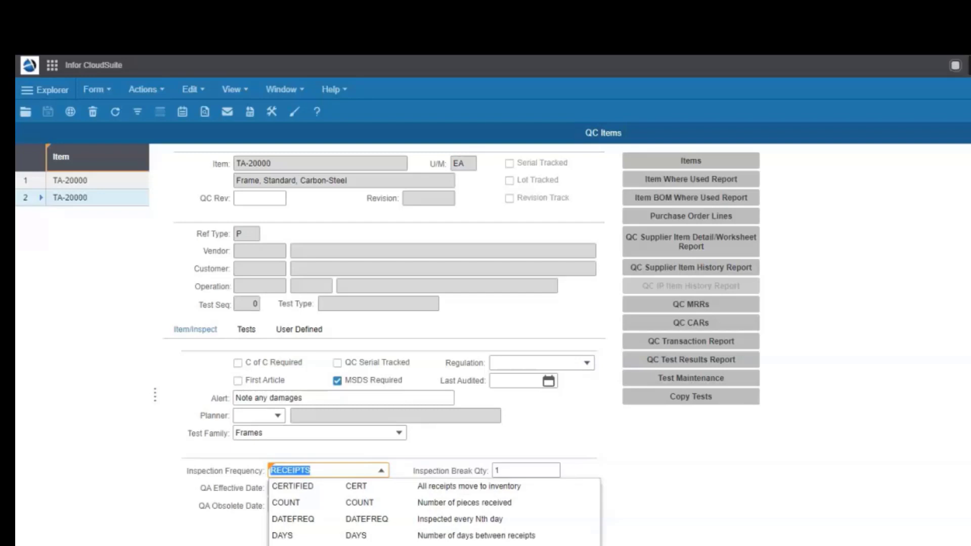
pyautogui.press('Escape')
# Examine the tests and expected minimum, nominal and maximum values on the TA-20000 record for vendor Western Steel Tube Shop.
pyautogui.click(97, 181)
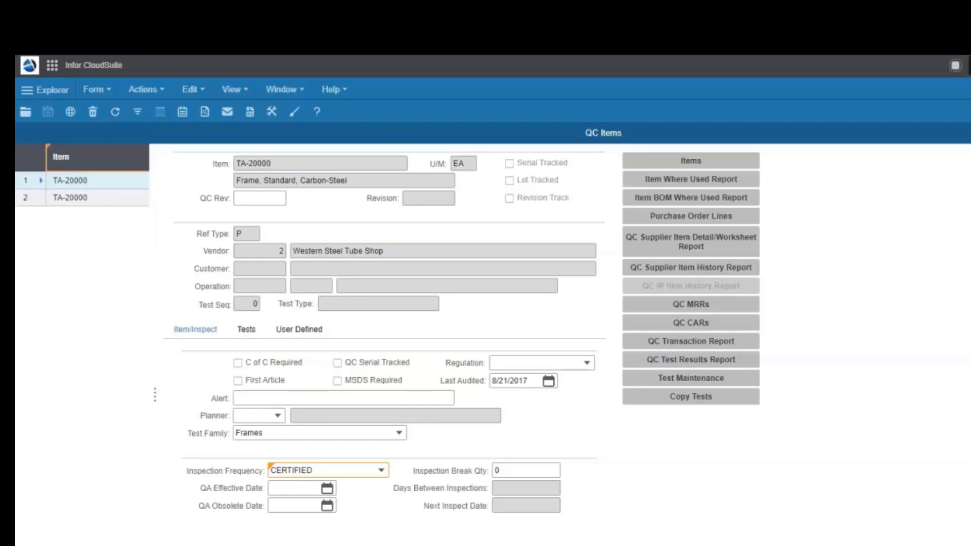
pyautogui.click(246, 329)
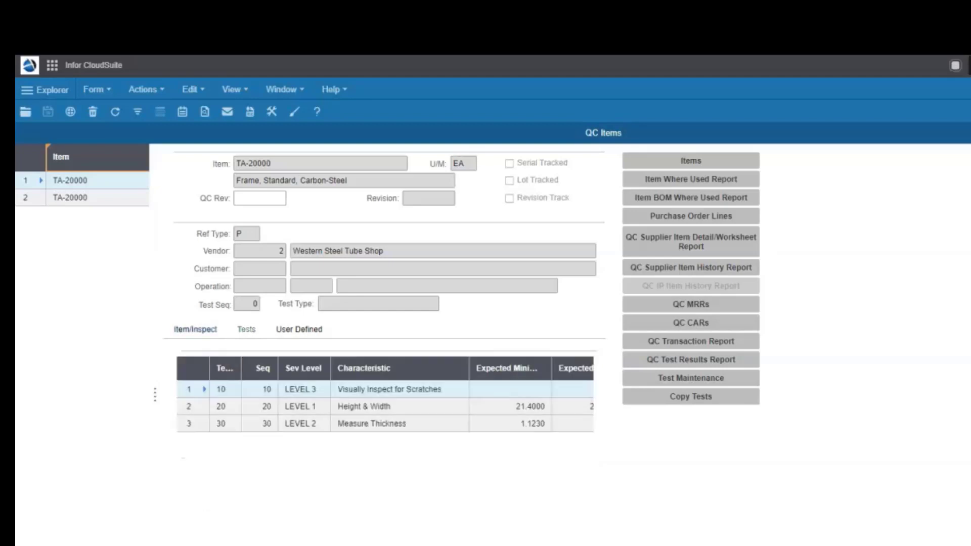
pyautogui.hscroll(3, 402, 394)
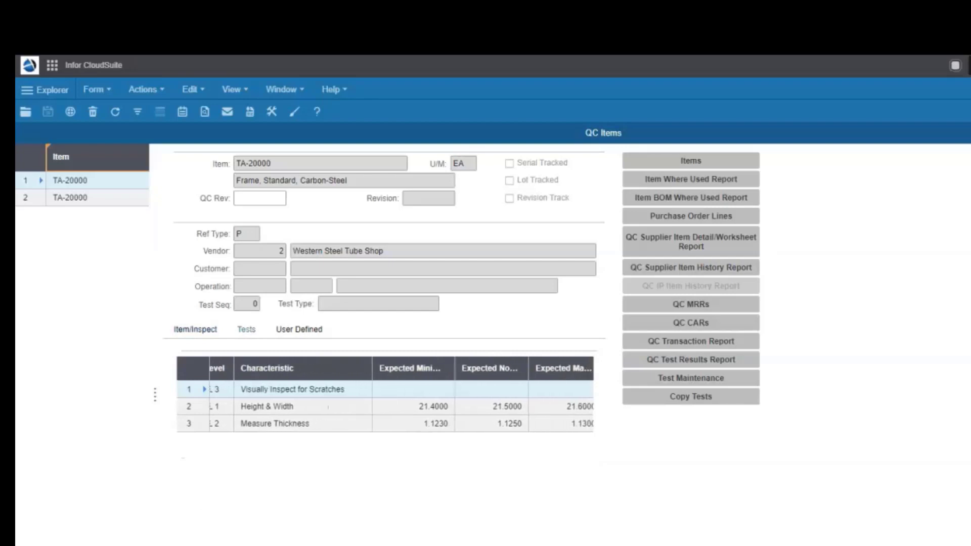
pyautogui.hscroll(1, 385, 395)
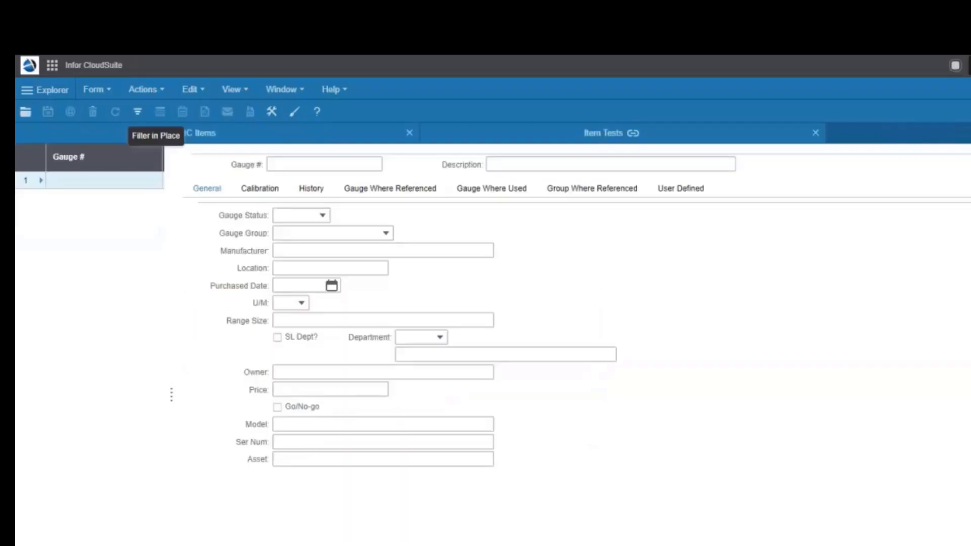
# Retrieve all gauges and review the calibration details and history of CALIPER ID 1-0000002.
pyautogui.click(137, 112)
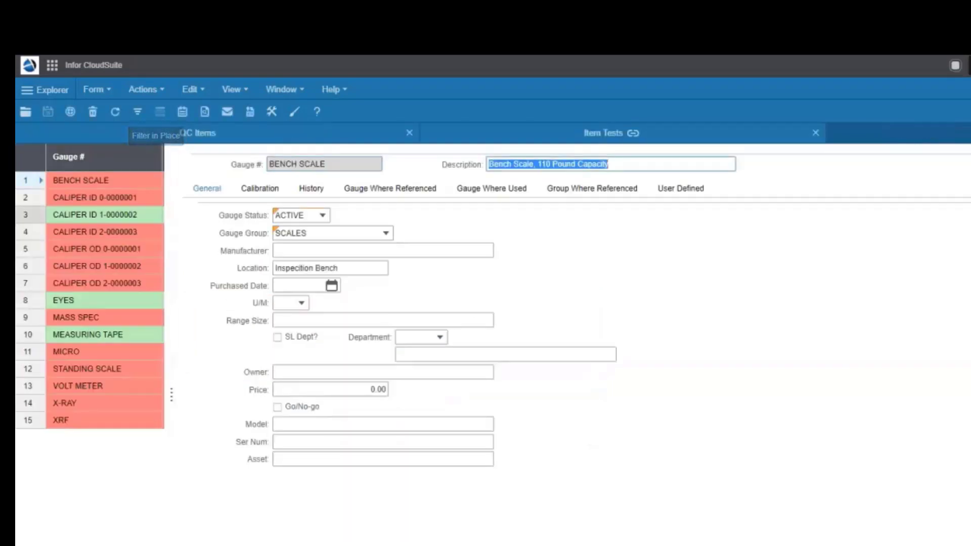
pyautogui.click(26, 215)
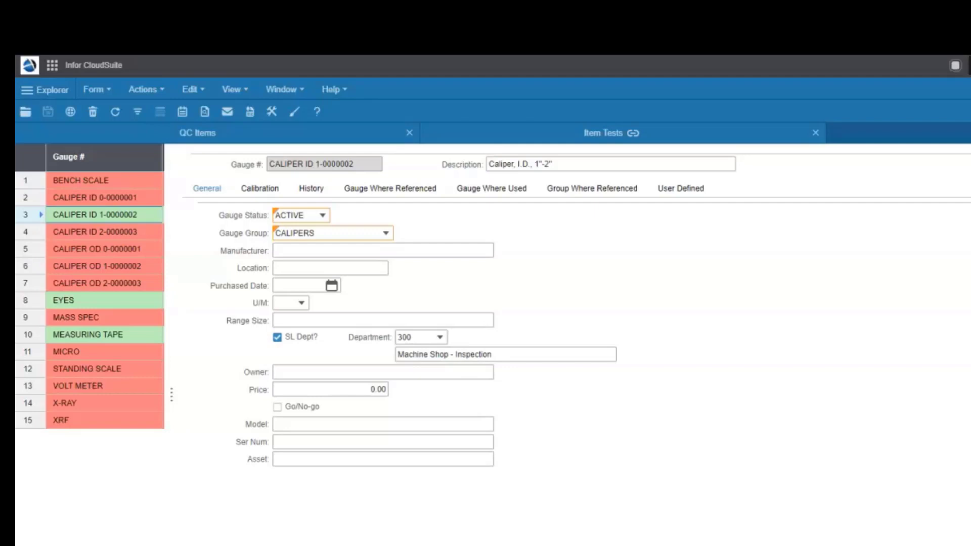
pyautogui.click(260, 189)
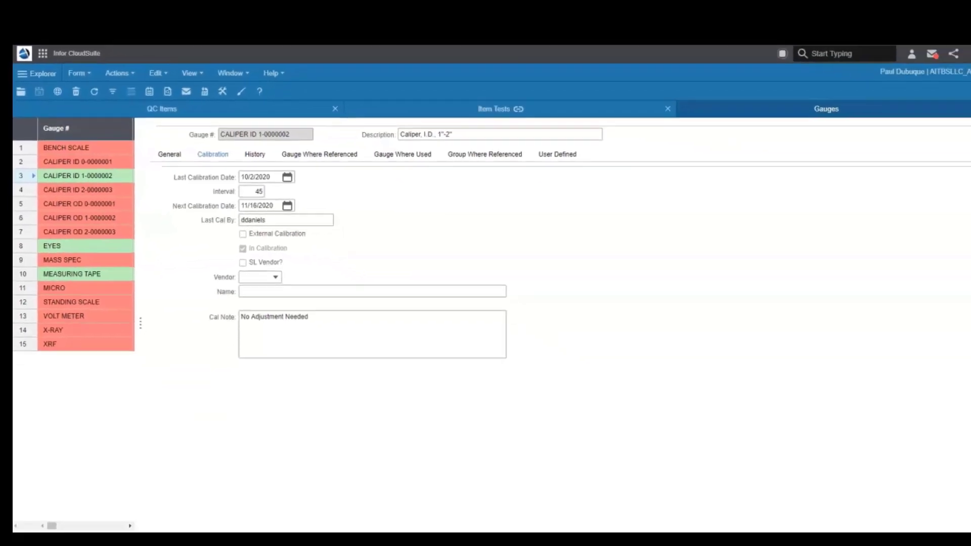
pyautogui.click(253, 154)
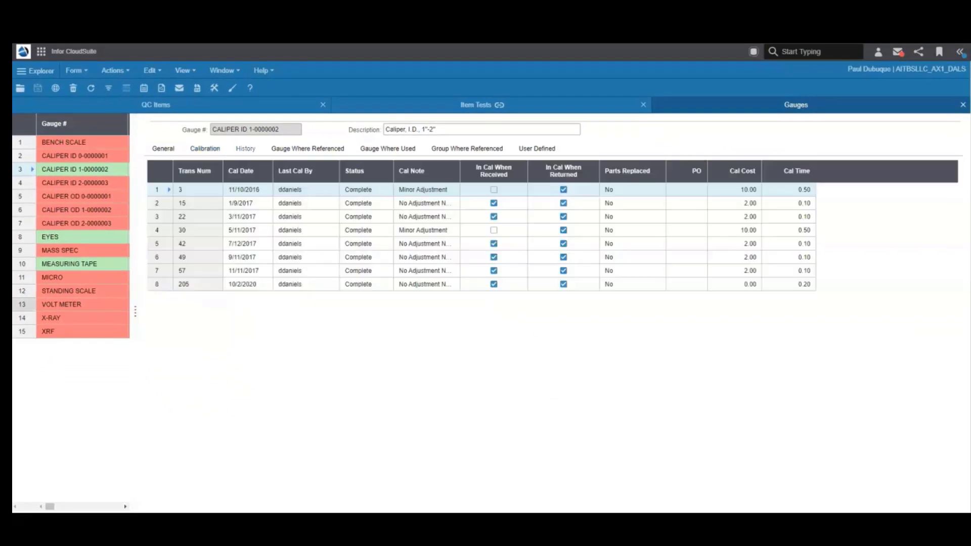
# Check the calibration history of the VOLT METER gauge and view where it is referenced.
pyautogui.click(62, 305)
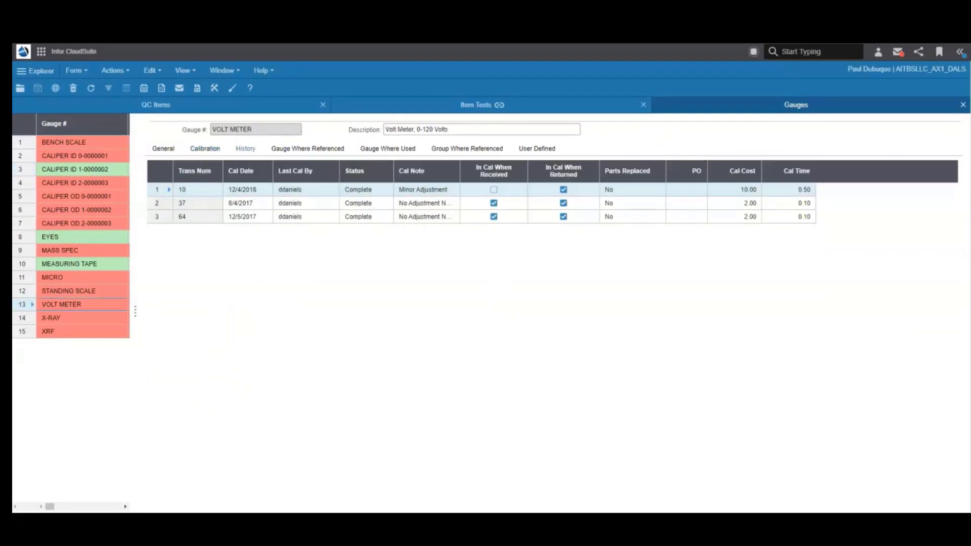
pyautogui.click(308, 148)
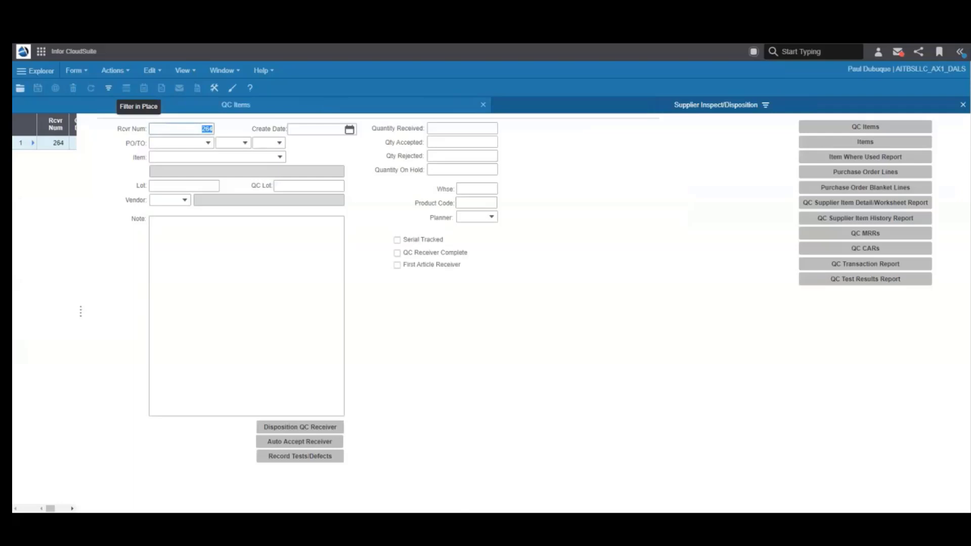
# Retrieve supplier receiver 264 and review its test results entry and defect list, then return to the receiver.
pyautogui.click(108, 88)
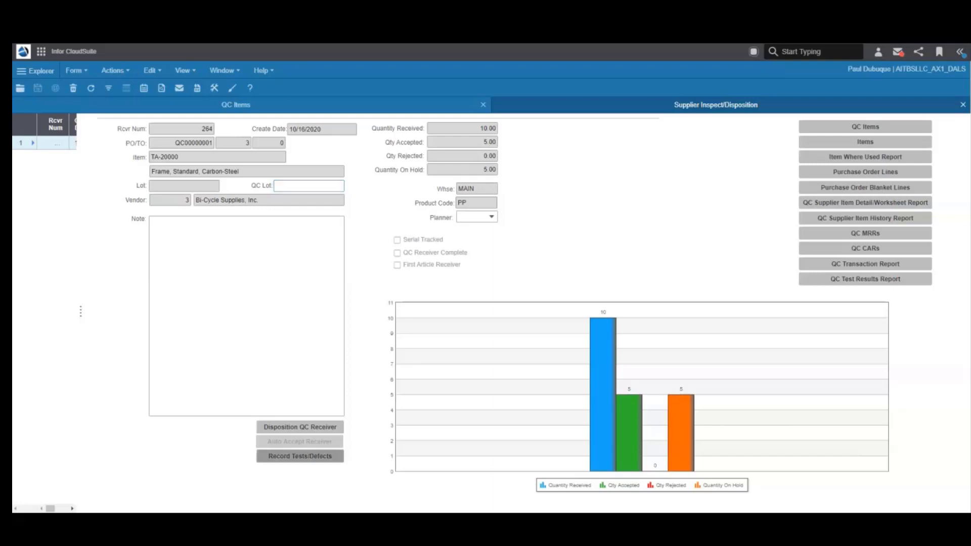
pyautogui.click(300, 456)
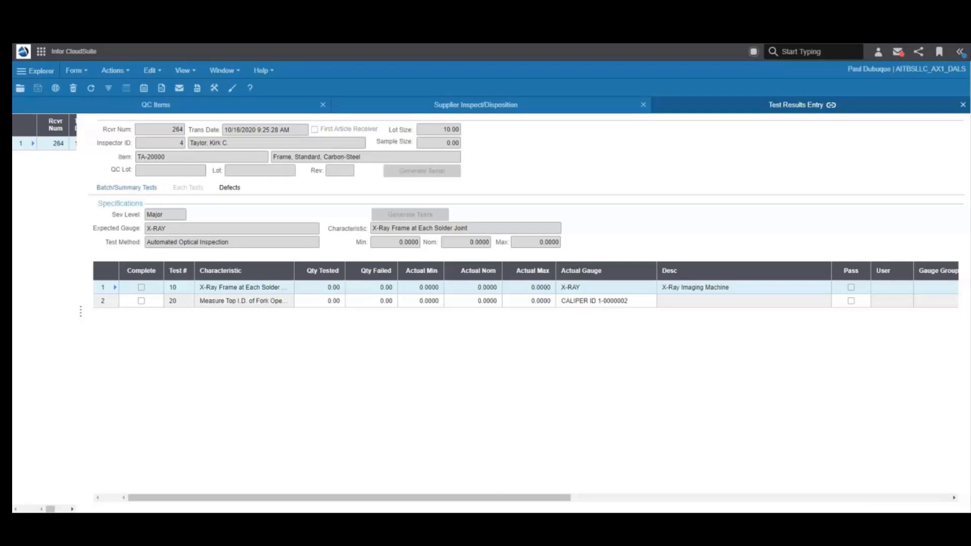
pyautogui.click(229, 188)
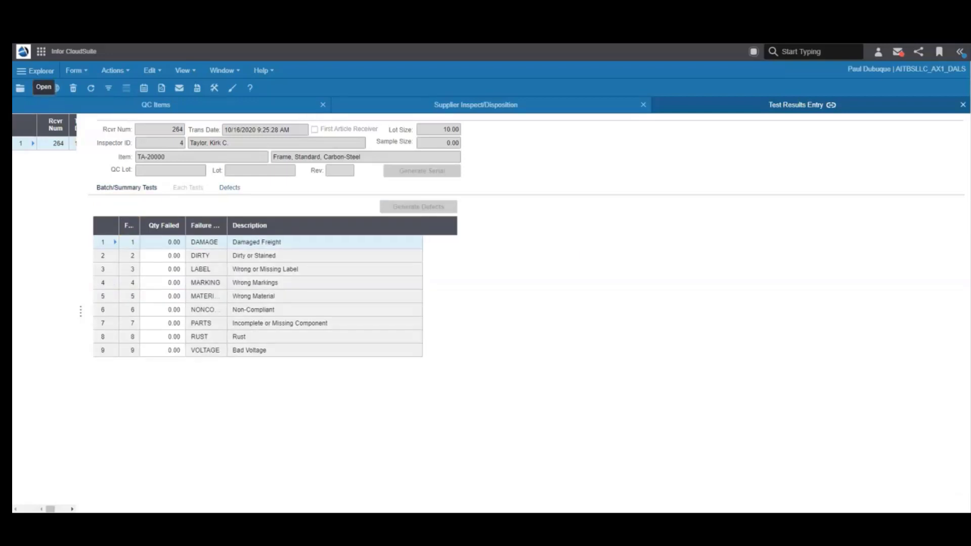
pyautogui.click(963, 105)
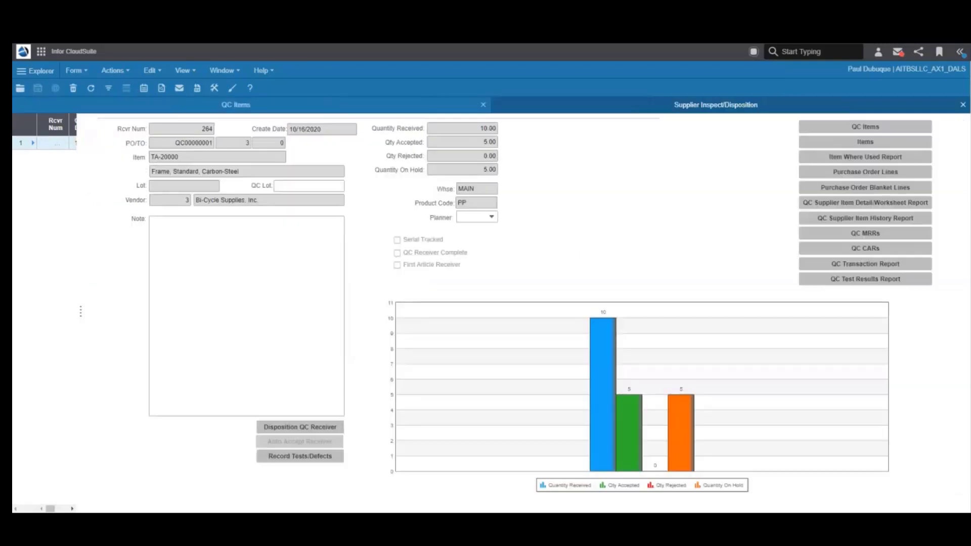
# From receiver 264's disposition, review the related MRR's problem description and correction/containment details, and close the MRR.
pyautogui.click(300, 428)
pyautogui.click(865, 233)
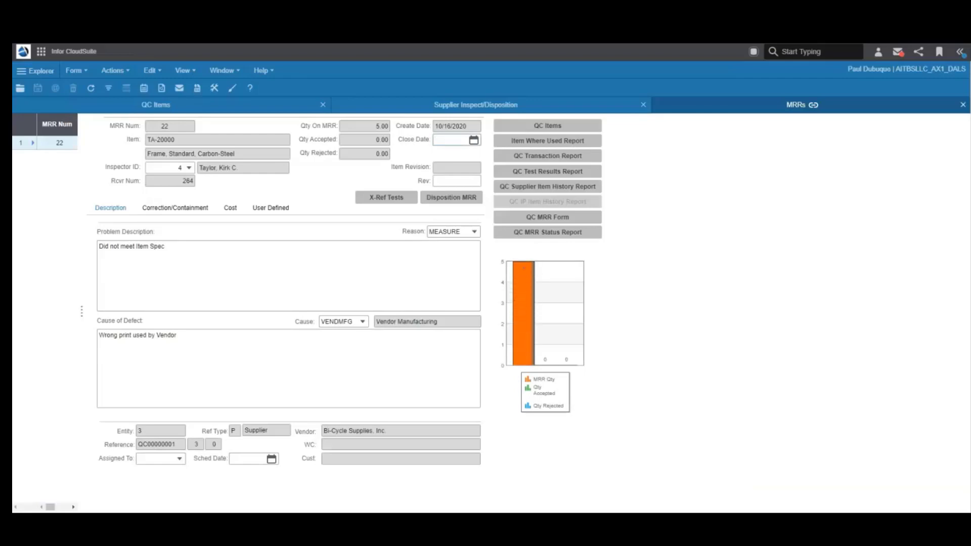
pyautogui.click(450, 140)
pyautogui.click(175, 208)
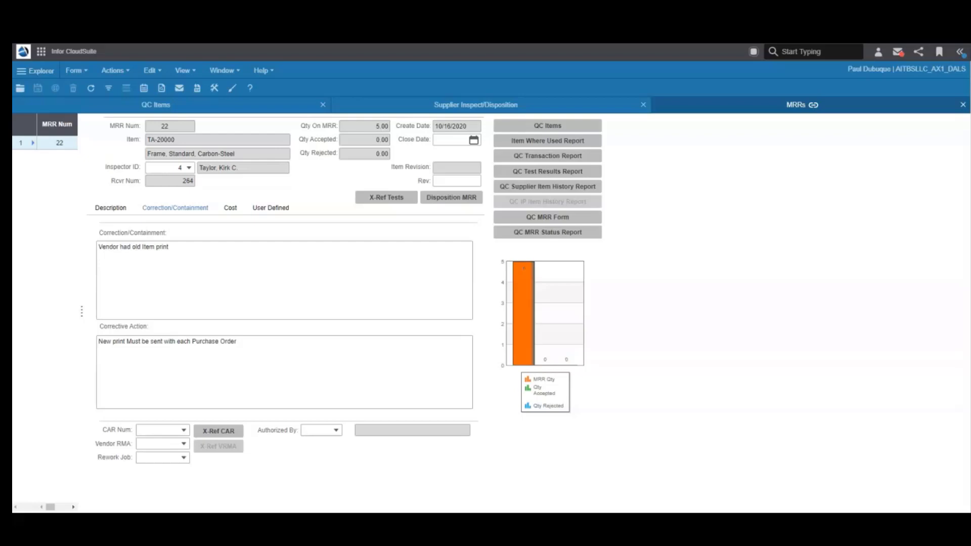
pyautogui.click(963, 104)
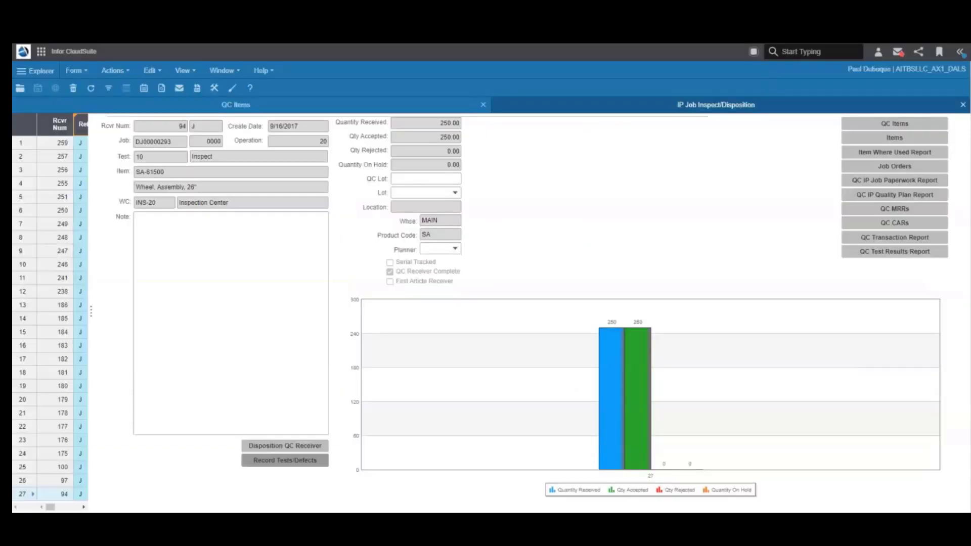
# Open the test results for in-process receiver 94 and clear the Complete checkbox of the Hub Symmetry test.
pyautogui.click(284, 461)
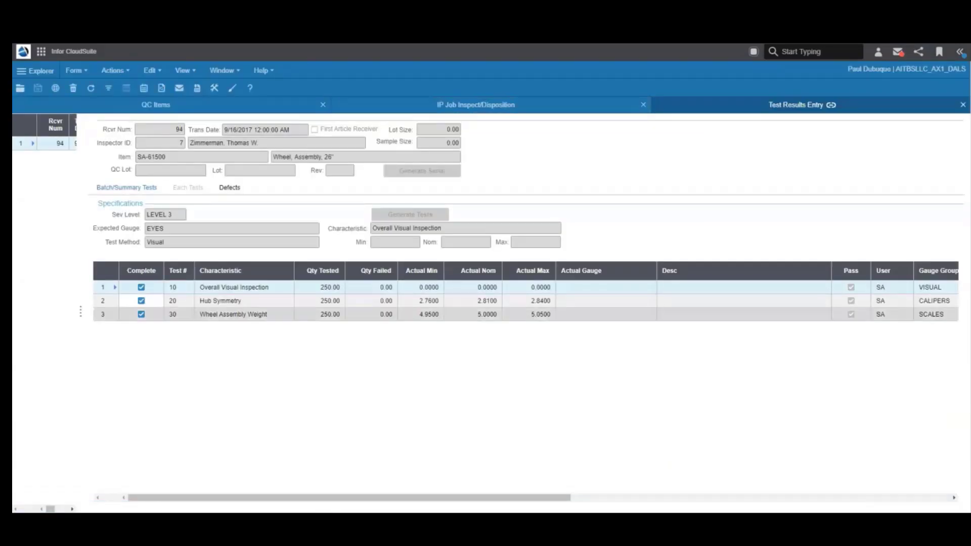
pyautogui.click(141, 301)
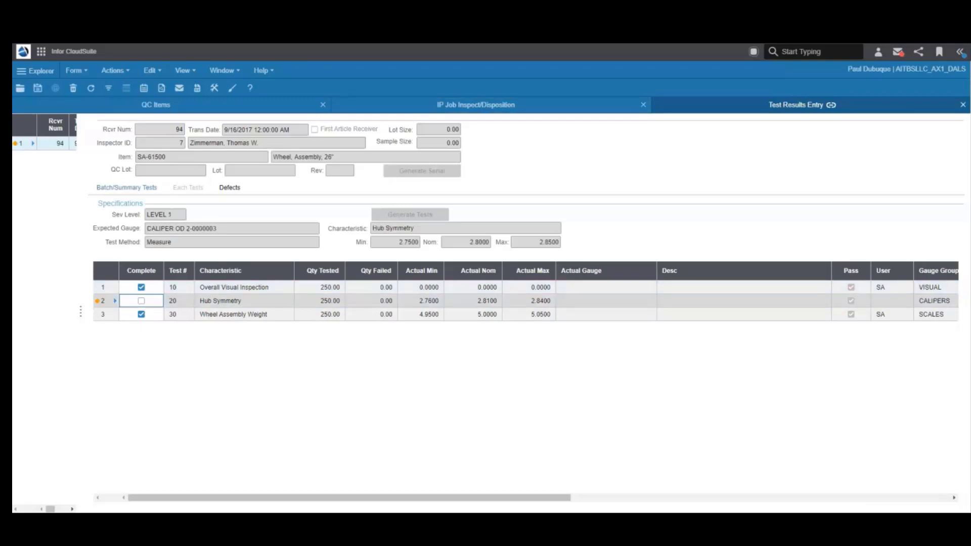